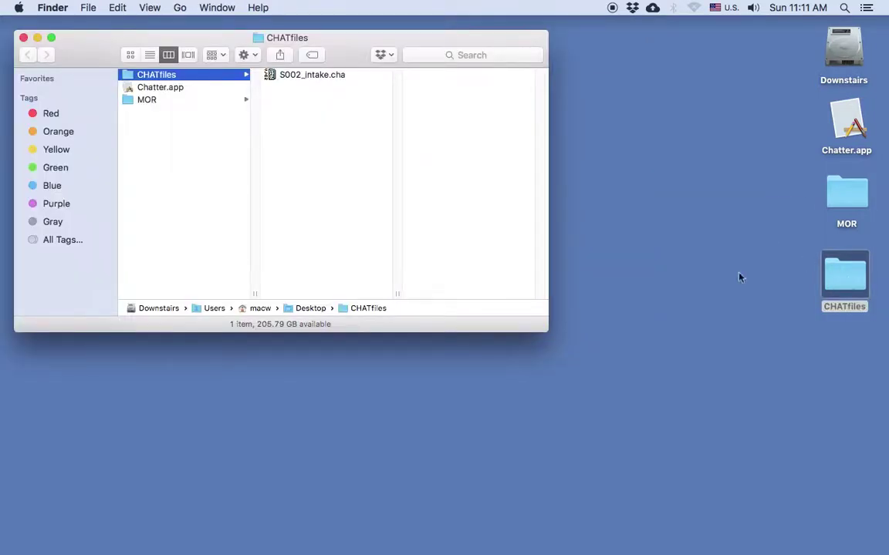
# - Open S002_intake.cha in CLAN and enlarge it to review, then close it and the CHATfiles window
pyautogui.click(318, 77)
pyautogui.doubleClick(317, 77)
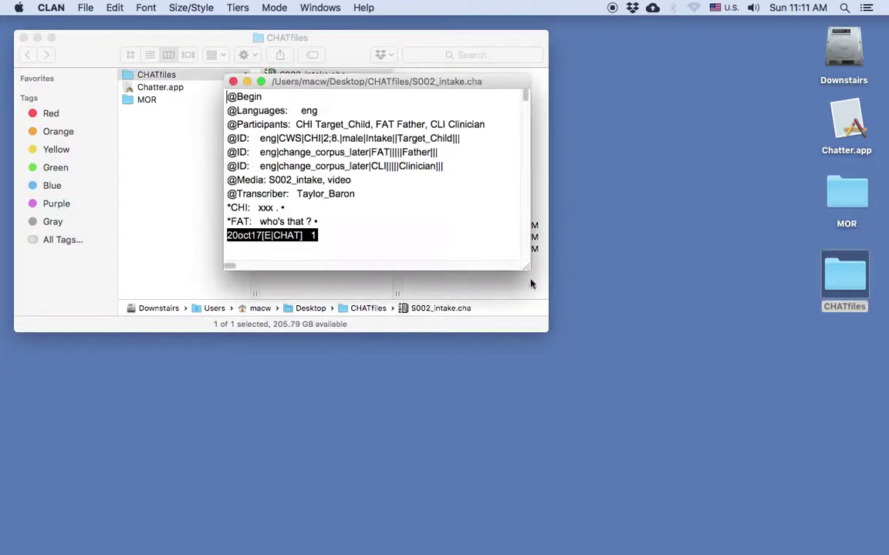
pyautogui.moveTo(529, 270); pyautogui.dragTo(803, 515)
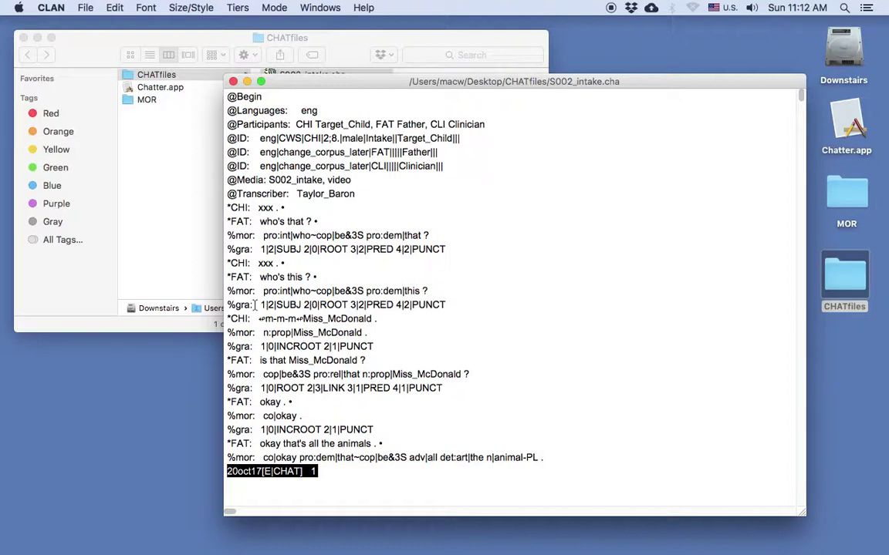
pyautogui.click(232, 81)
pyautogui.click(23, 37)
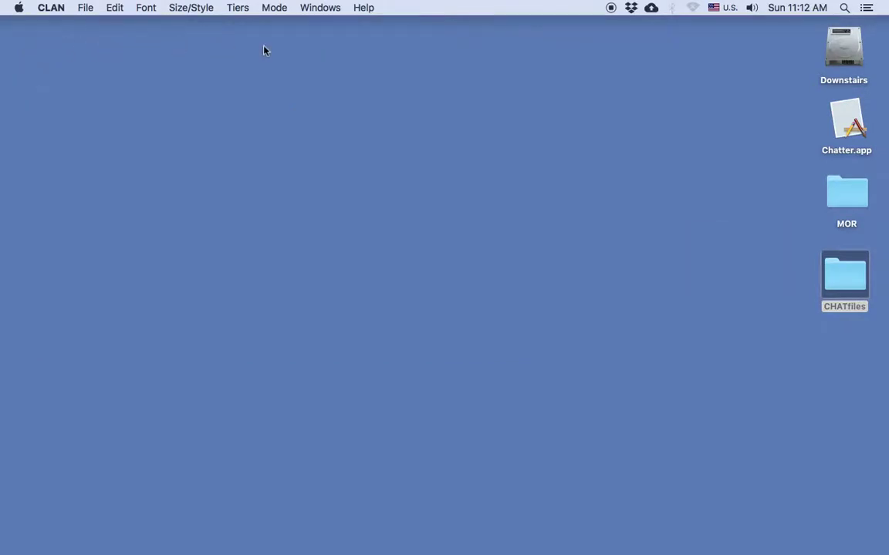
# - Open CLAN's Commands window from the Windows menu
pyautogui.click(318, 9)
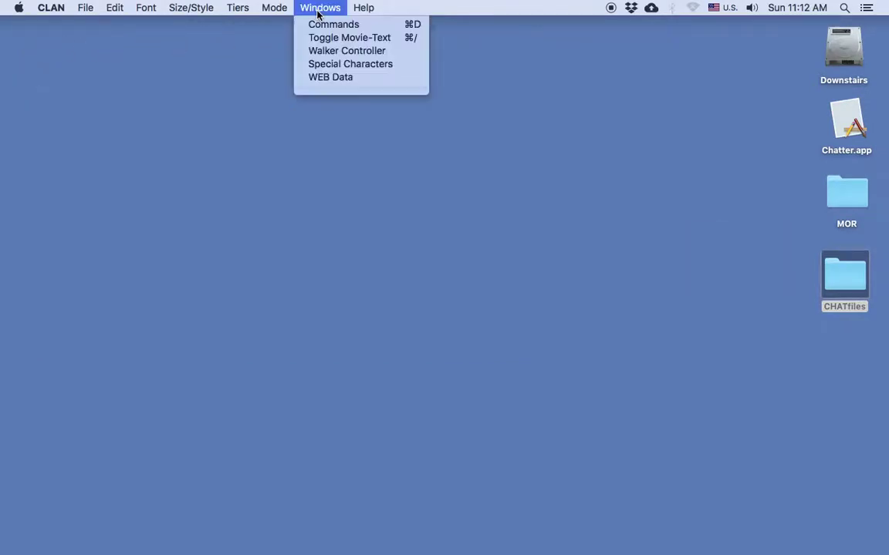
pyautogui.click(319, 24)
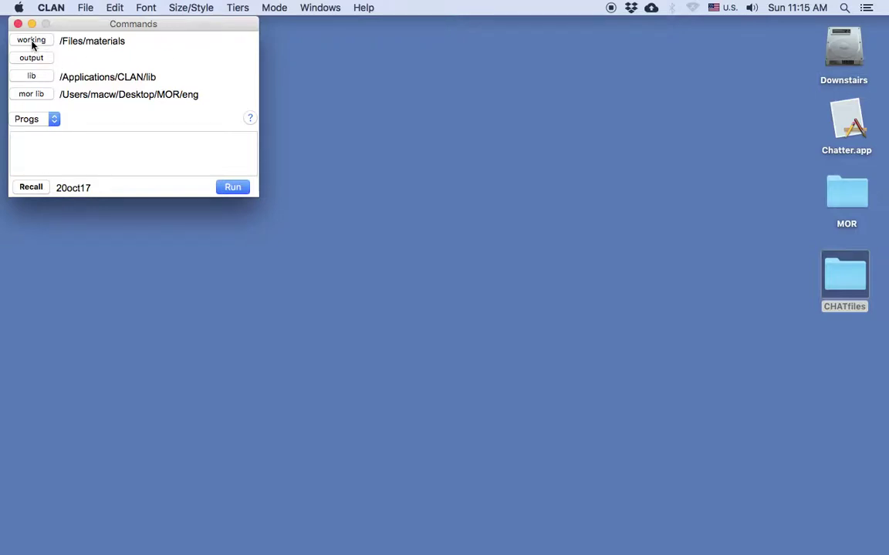
# - Browse to Users > macw > Desktop > CHATfiles and select it as the working directory
pyautogui.click(32, 42)
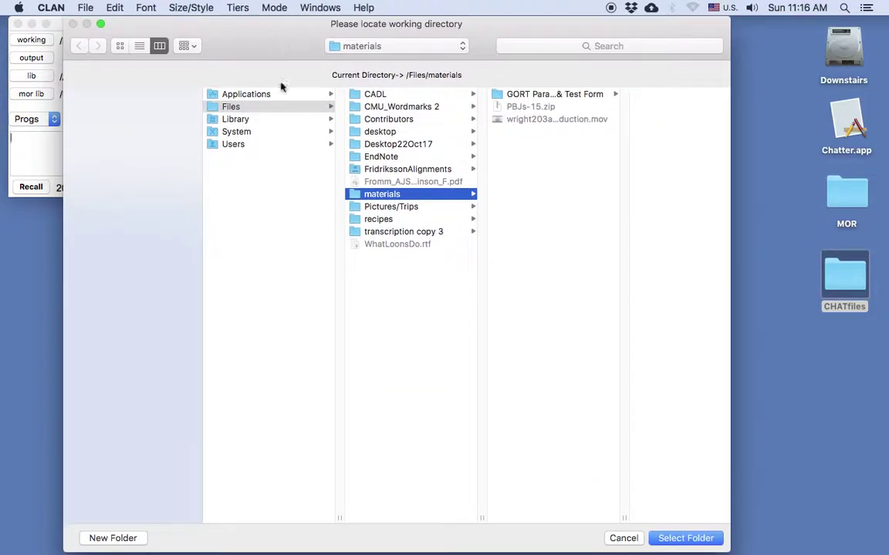
pyautogui.click(274, 147)
pyautogui.click(374, 95)
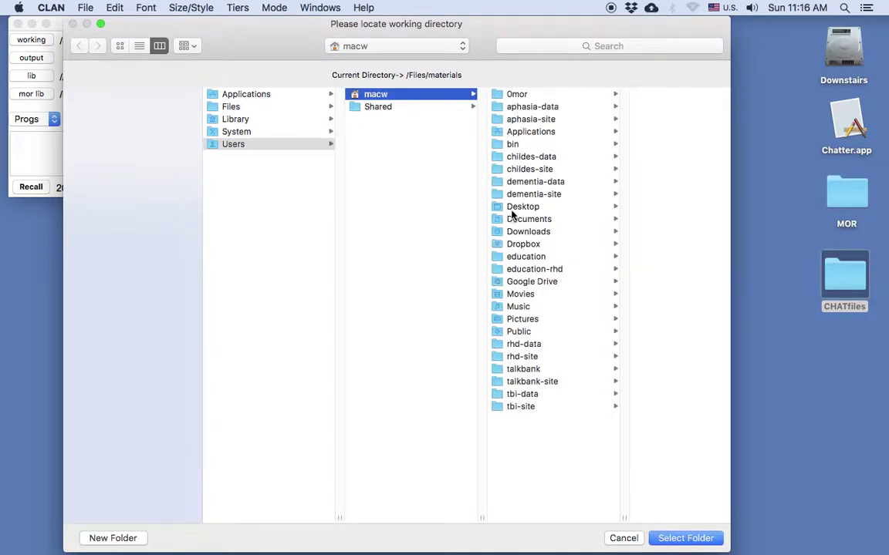
pyautogui.click(511, 210)
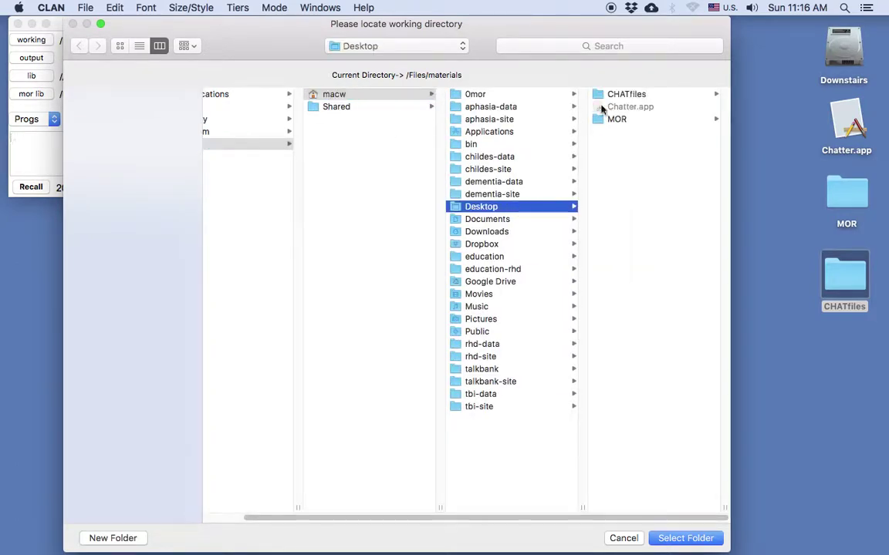
pyautogui.click(617, 94)
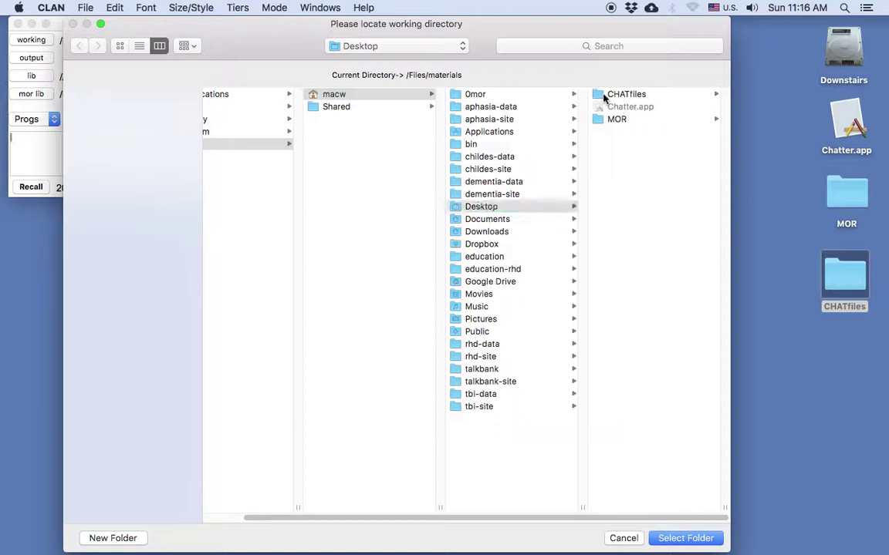
pyautogui.click(679, 539)
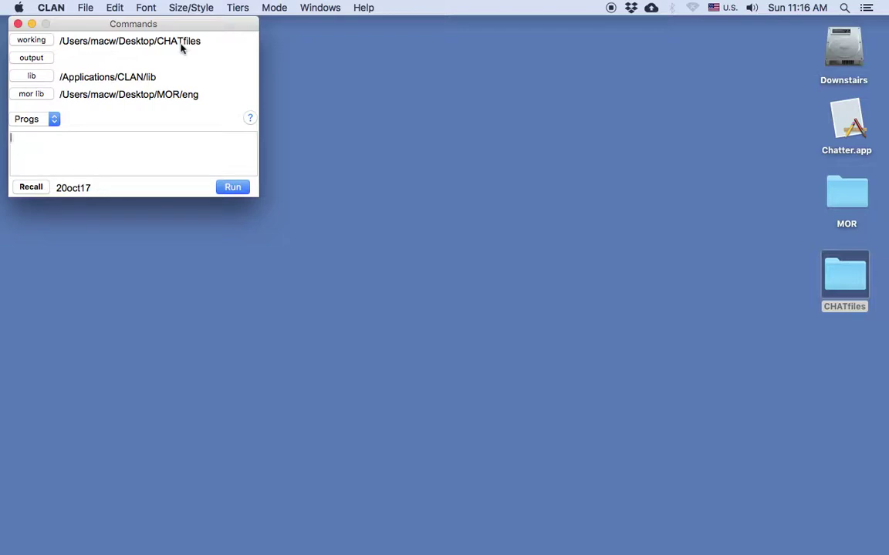
# - Choose kideval from the Progs list and bring up its input-file selection
pyautogui.click(55, 125)
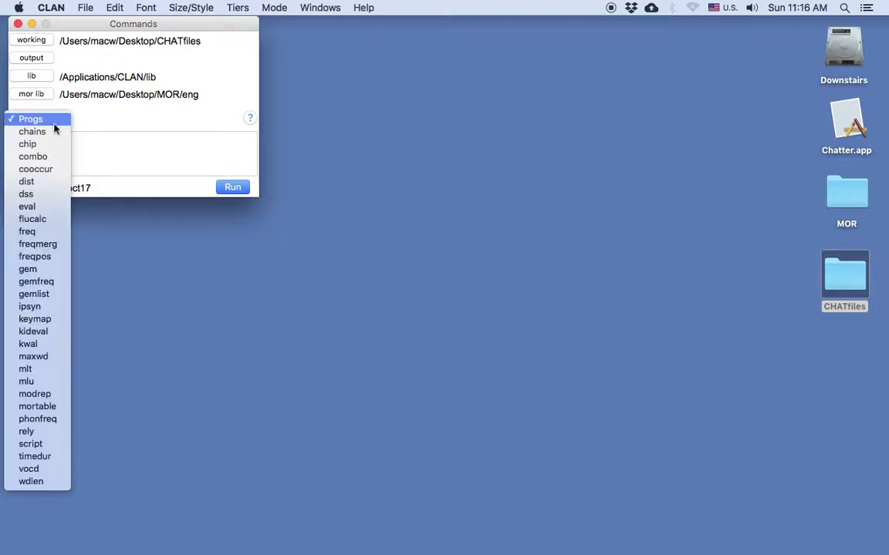
pyautogui.click(33, 331)
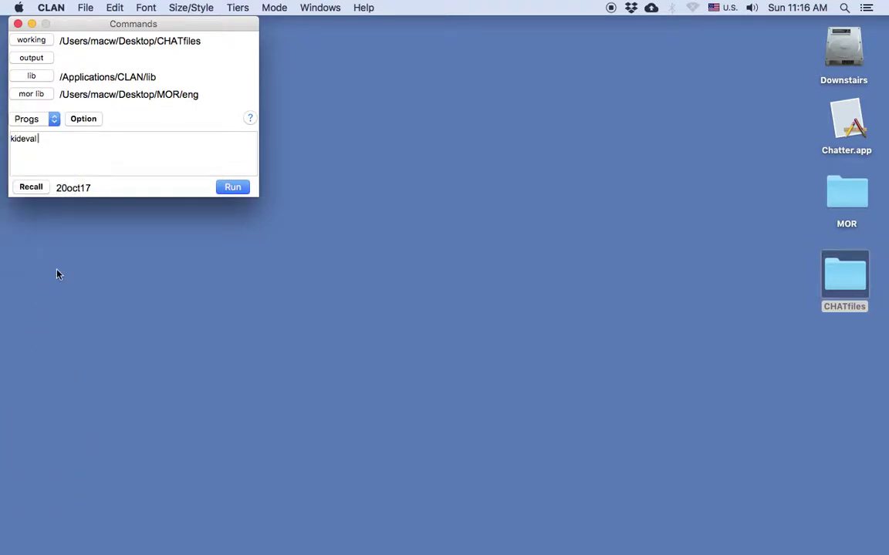
pyautogui.click(89, 122)
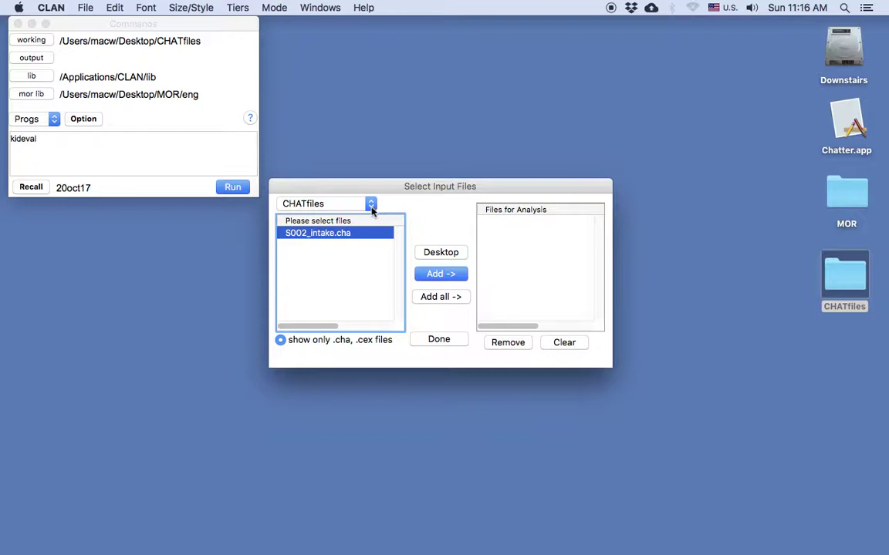
# - Add S002_intake.cha from CHATfiles to the Files for Analysis list and finish
pyautogui.click(371, 205)
pyautogui.click(371, 209)
pyautogui.click(434, 277)
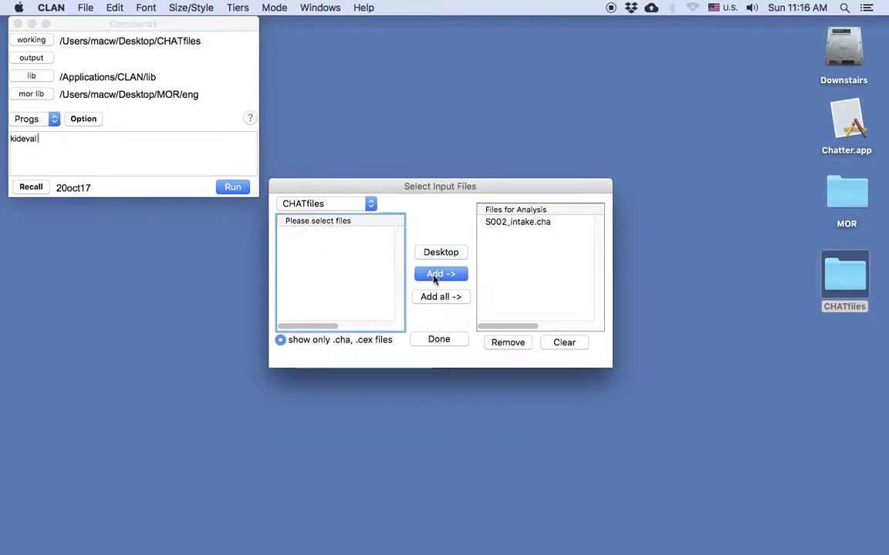
pyautogui.click(441, 339)
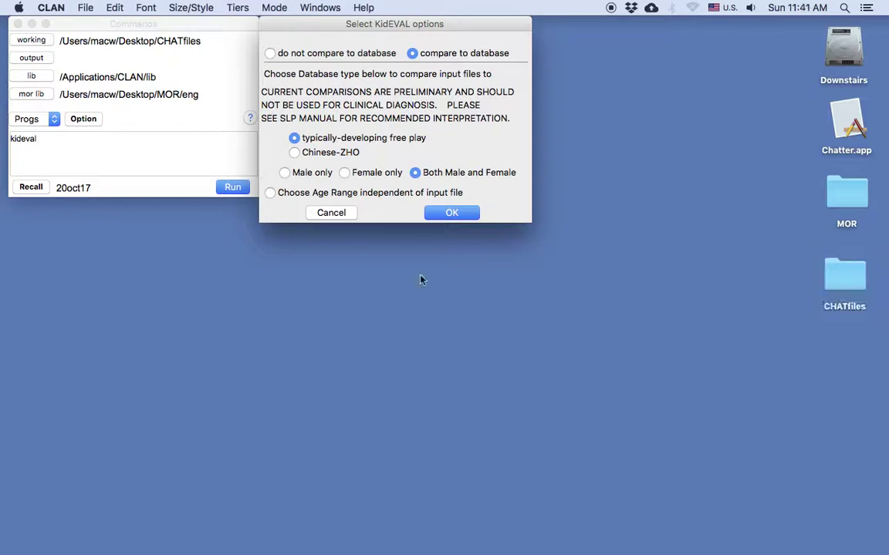
# - Compare against the typically-developing free play database for both male and female children
pyautogui.click(473, 29)
pyautogui.moveTo(473, 28); pyautogui.dragTo(487, 28)
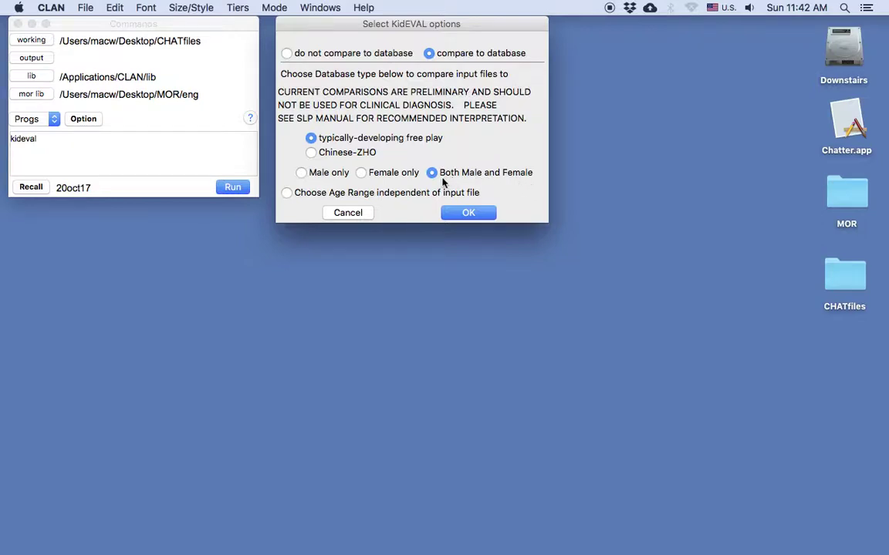
pyautogui.click(361, 174)
pyautogui.click(432, 173)
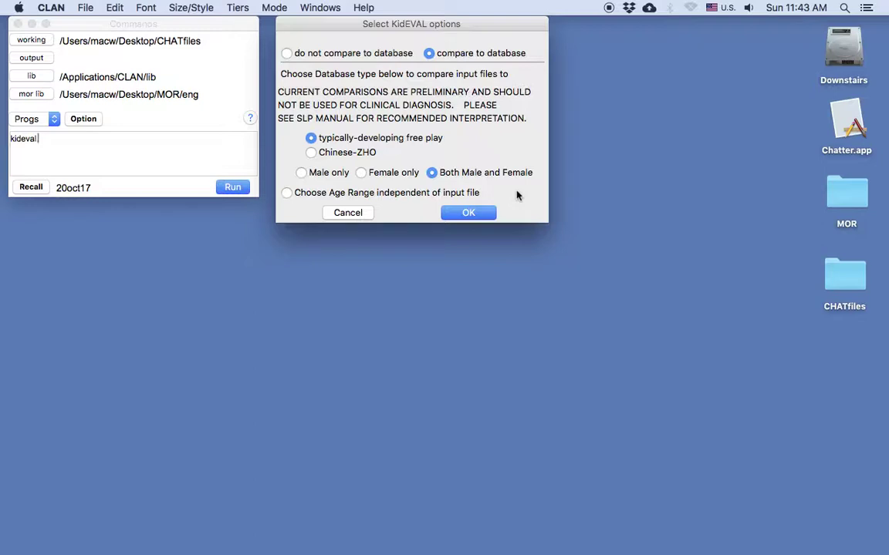
pyautogui.click(469, 213)
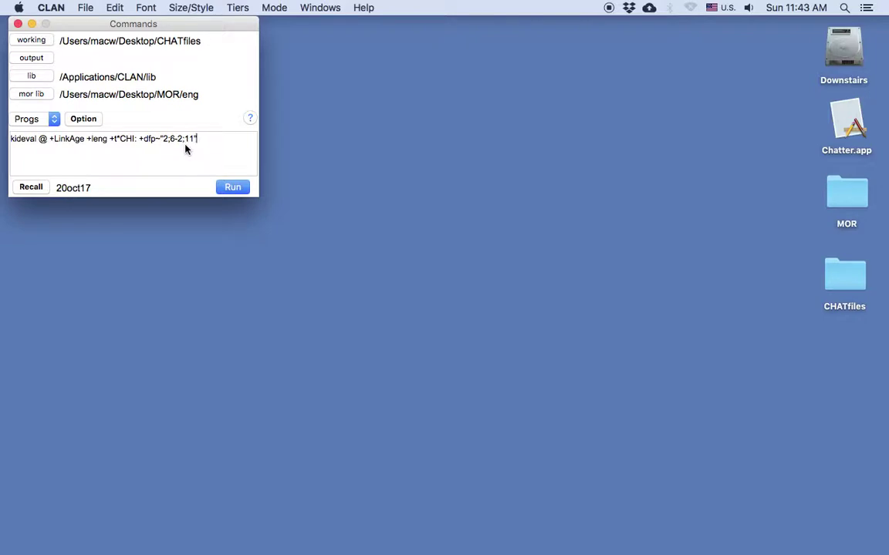
# - Run kideval, close the Commands window, and open S002_intake.kideval.xls in Excel
pyautogui.click(233, 189)
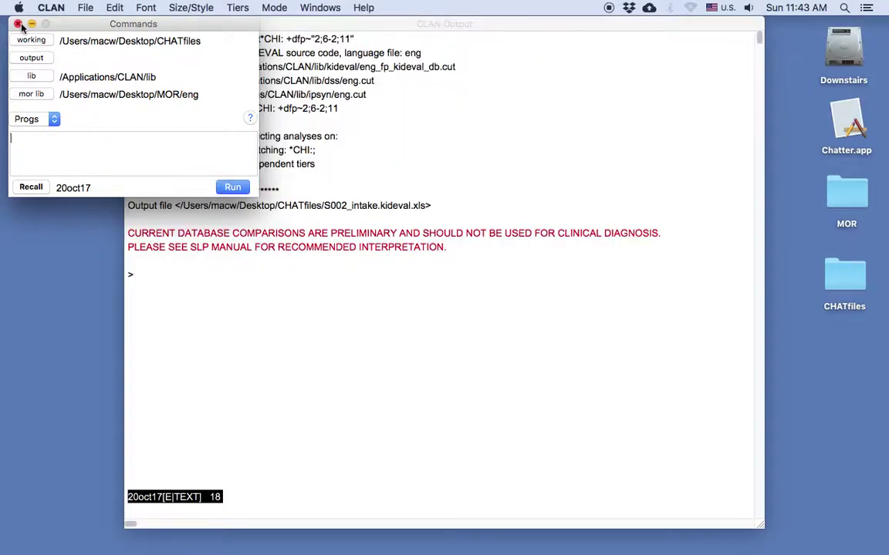
pyautogui.click(18, 24)
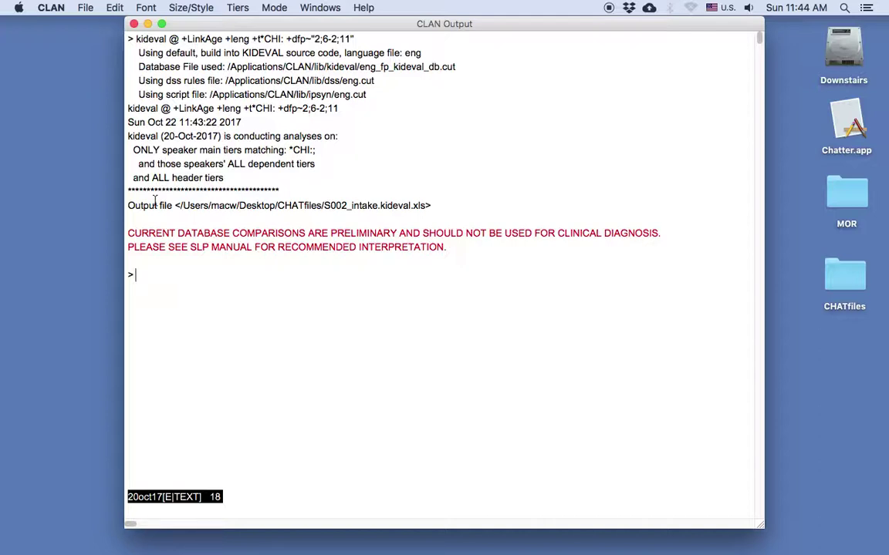
pyautogui.tripleClick(157, 203)
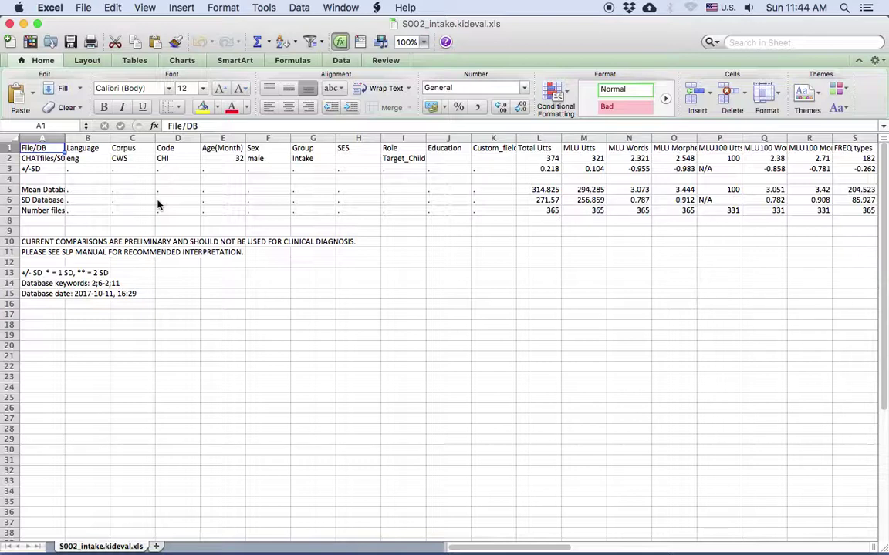
# - Save the spreadsheet as S002_intake.kideval.xlsx in Excel Workbook format
pyautogui.click(88, 11)
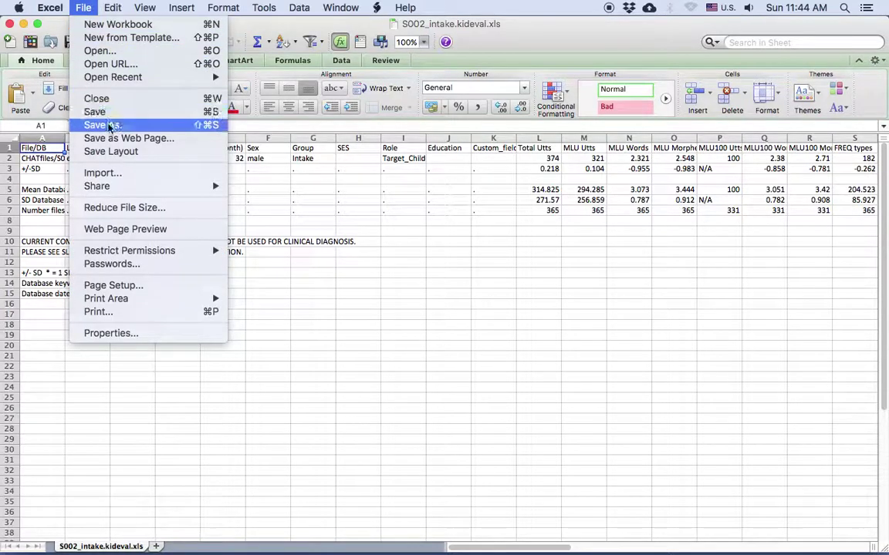
pyautogui.click(109, 126)
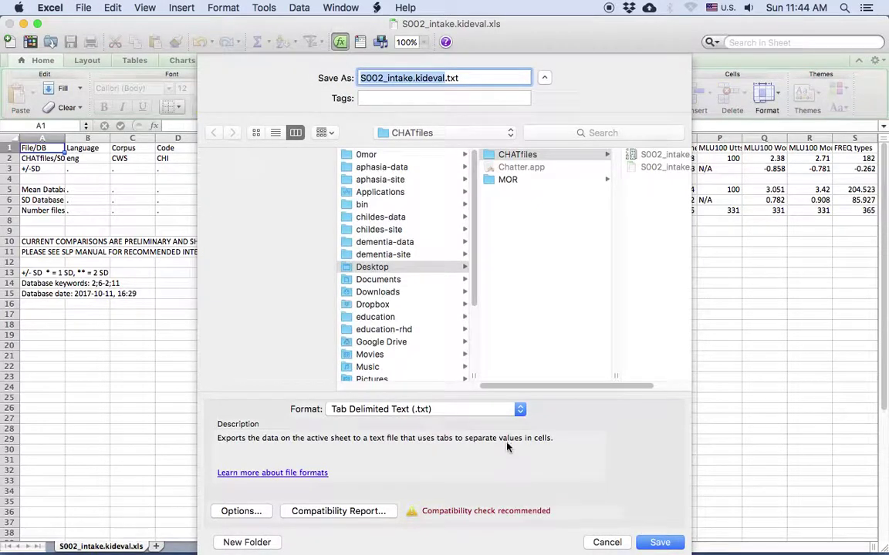
pyautogui.click(520, 409)
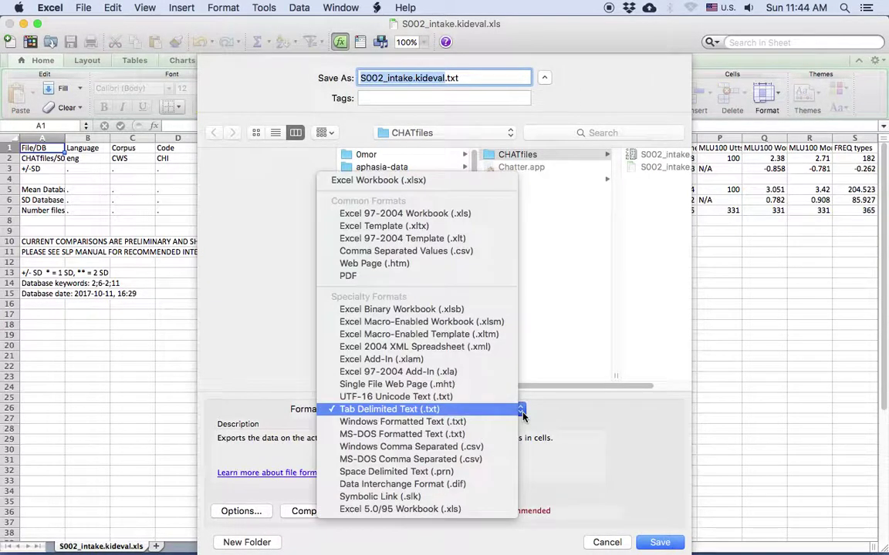
pyautogui.click(474, 183)
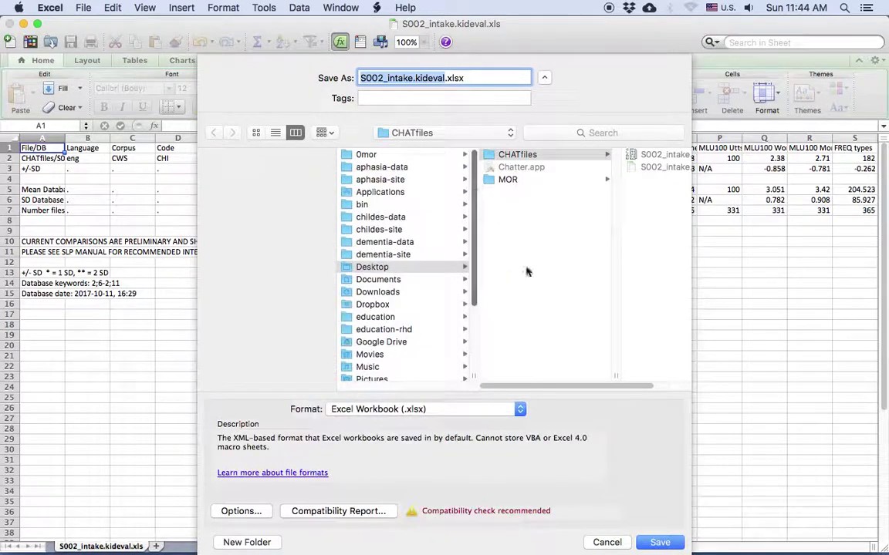
pyautogui.click(665, 543)
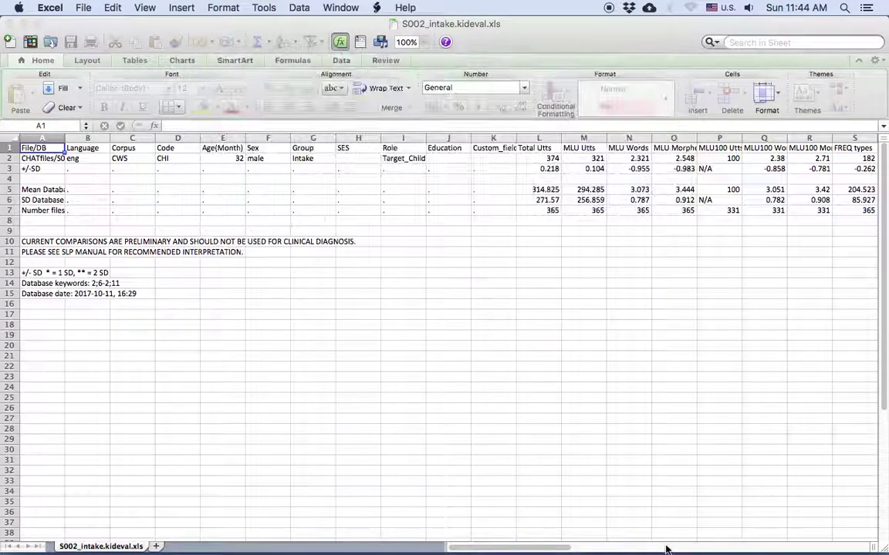